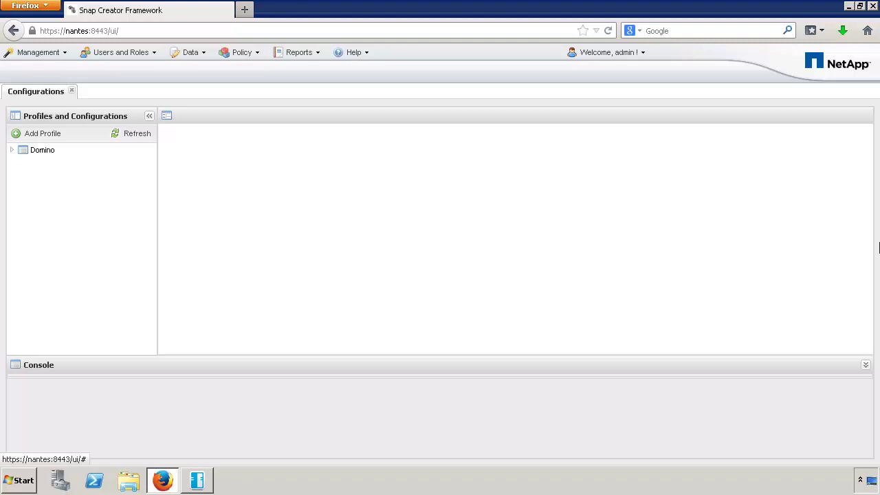
# Step: Create a new profile named SMSQL
pyautogui.click(55, 137)
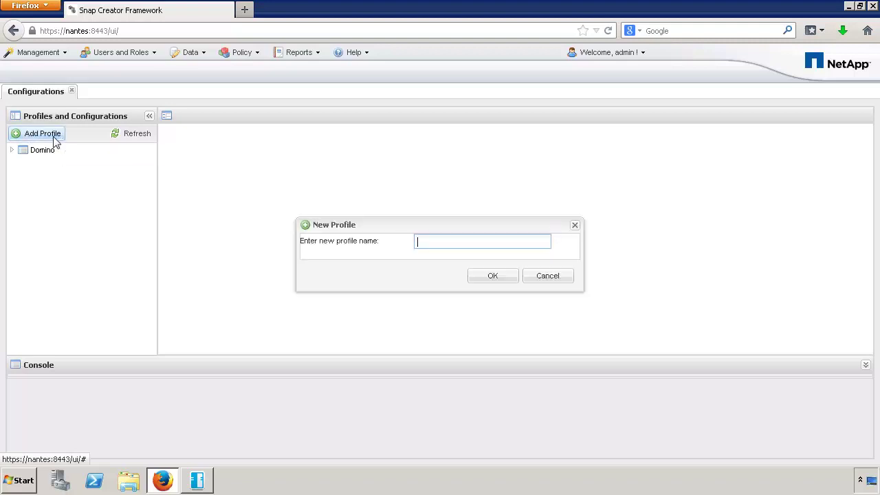
pyautogui.write('SMSQL')
pyautogui.click(484, 276)
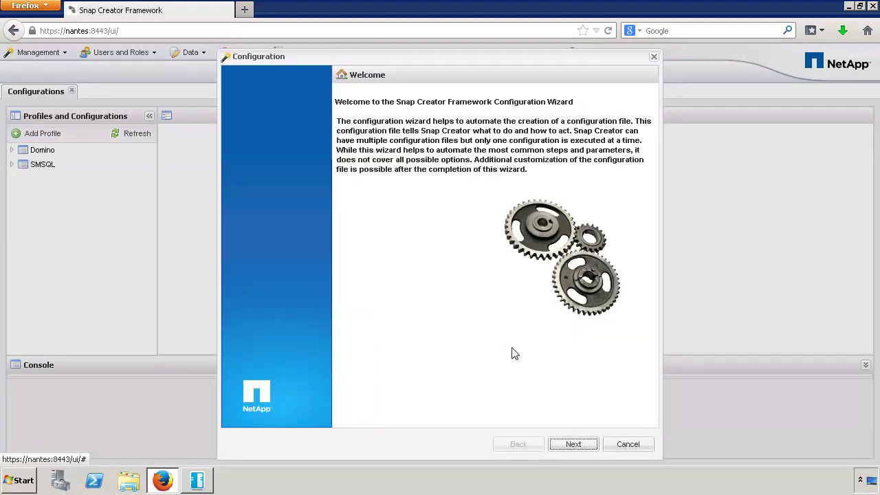
# Step: Name the configuration W2K8R2_1_SMSQL and choose the SnapManager for Microsoft SQL application plug-in
pyautogui.click(573, 445)
pyautogui.write('W2K8R2_1_SMSQL')
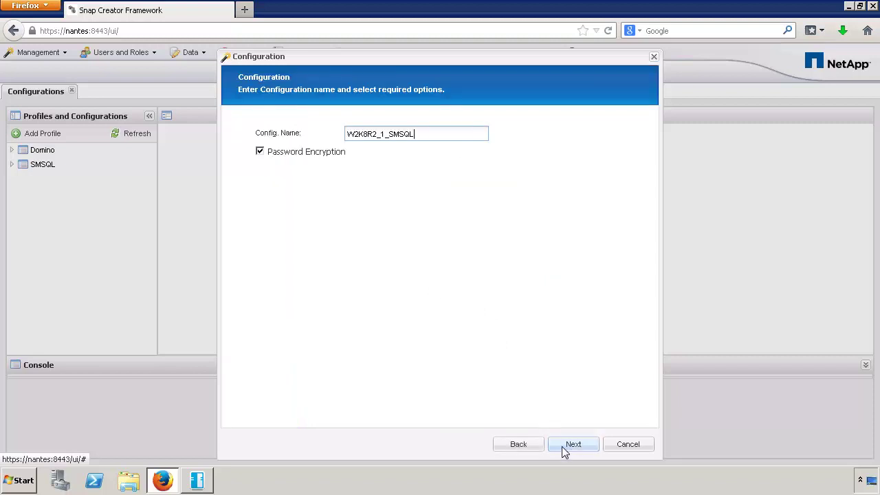
pyautogui.click(562, 446)
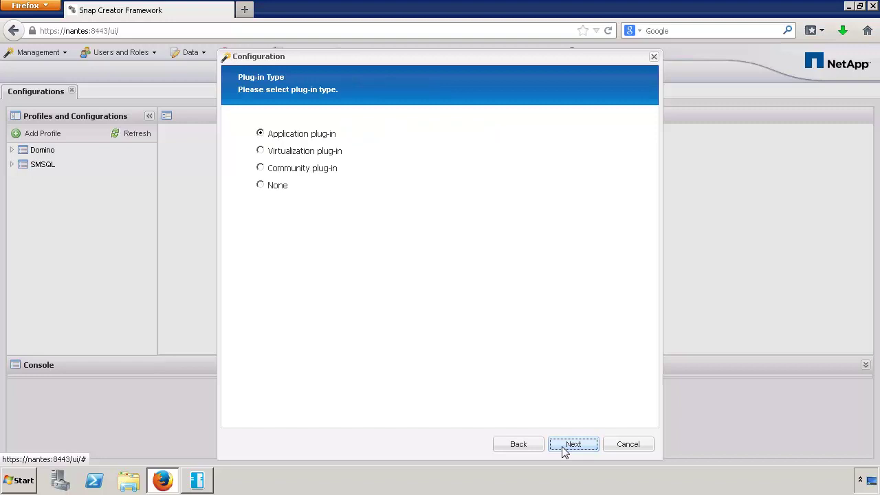
pyautogui.click(562, 447)
pyautogui.click(390, 266)
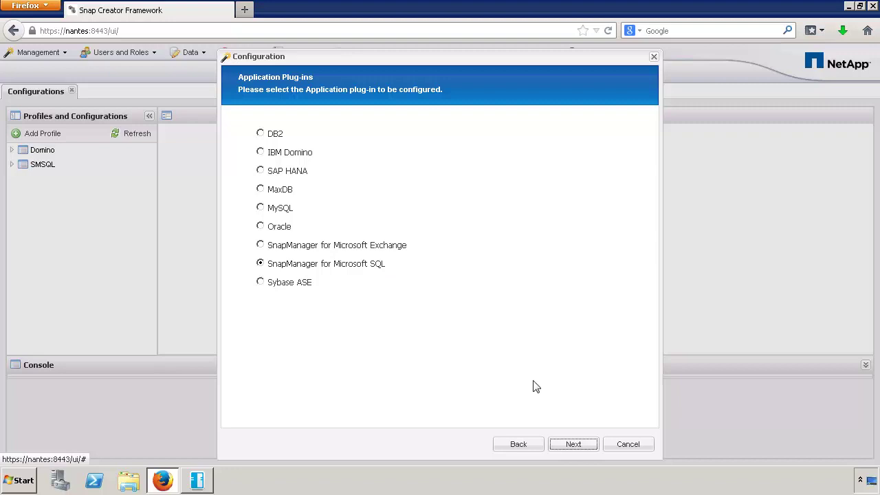
# Step: Paste the SmsqlShell.psc1 path into the Powershell Config. Path plug-in parameter
pyautogui.click(575, 446)
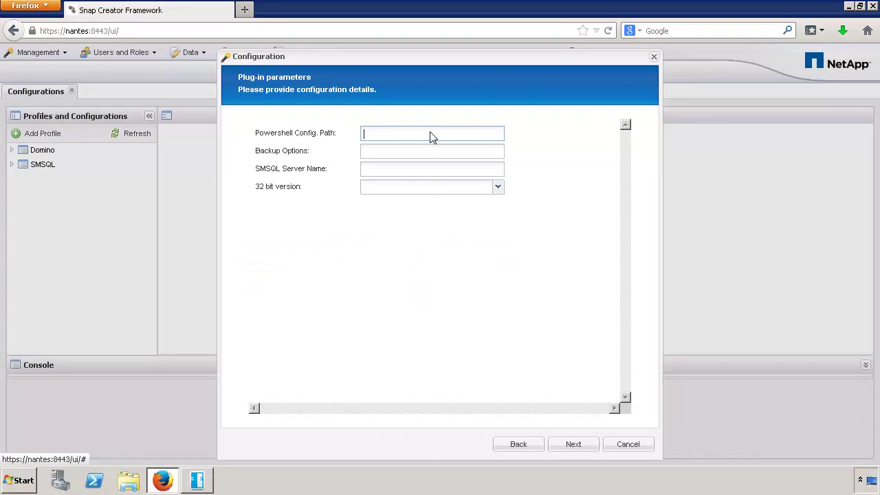
pyautogui.hotkey('ctrl', 'v')
# Step: Open the 03-03-2014_18.47.40 backup report under W2K8R2-1 Reports in SnapManager
pyautogui.click(429, 152)
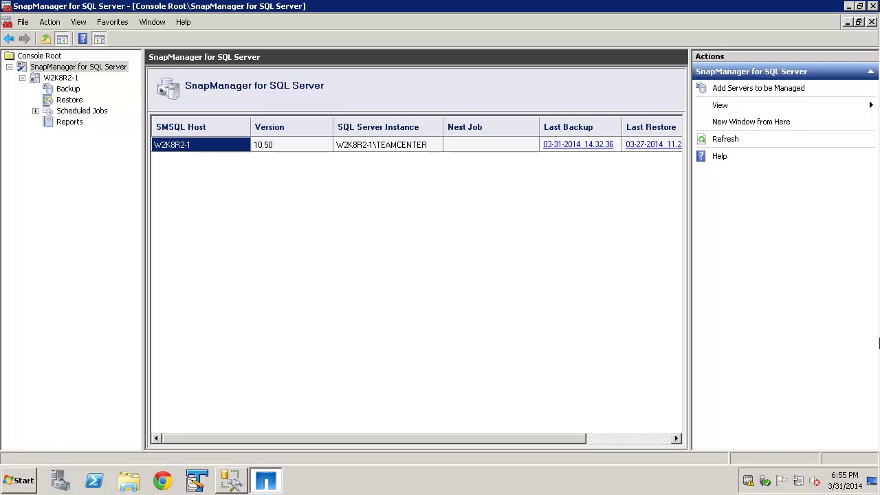
pyautogui.click(60, 78)
pyautogui.click(69, 122)
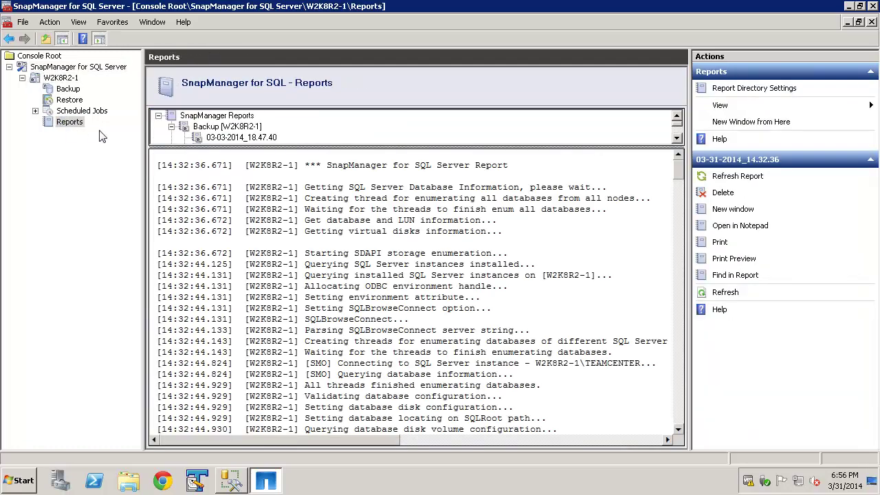
pyautogui.click(229, 138)
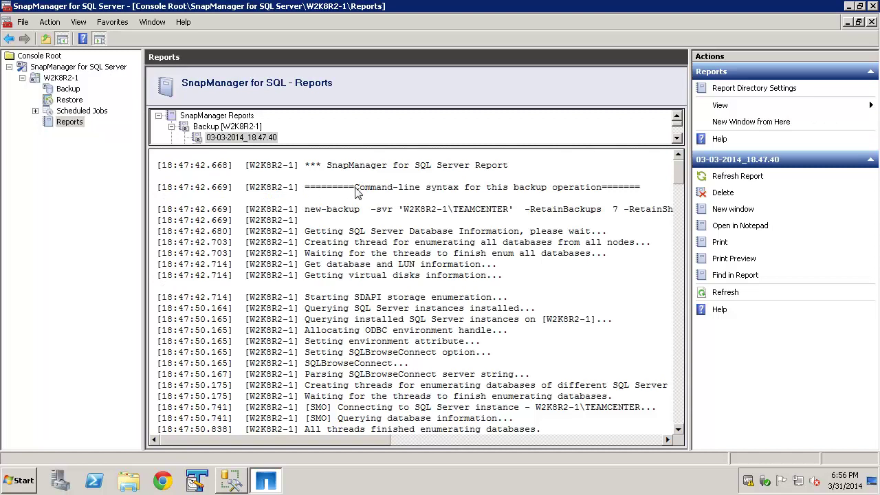
# Step: Select the new-backup command options after the command-line syntax line in the report log
pyautogui.moveTo(355, 191); pyautogui.dragTo(601, 192)
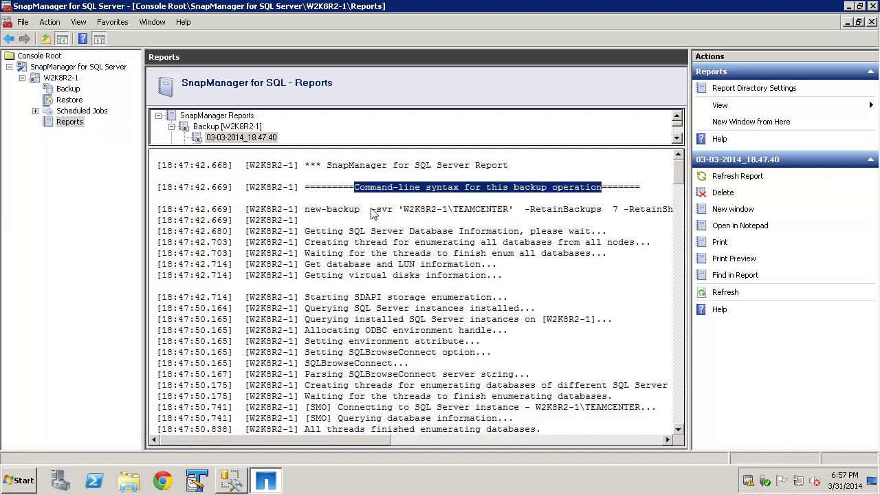
pyautogui.moveTo(371, 213); pyautogui.dragTo(460, 213)
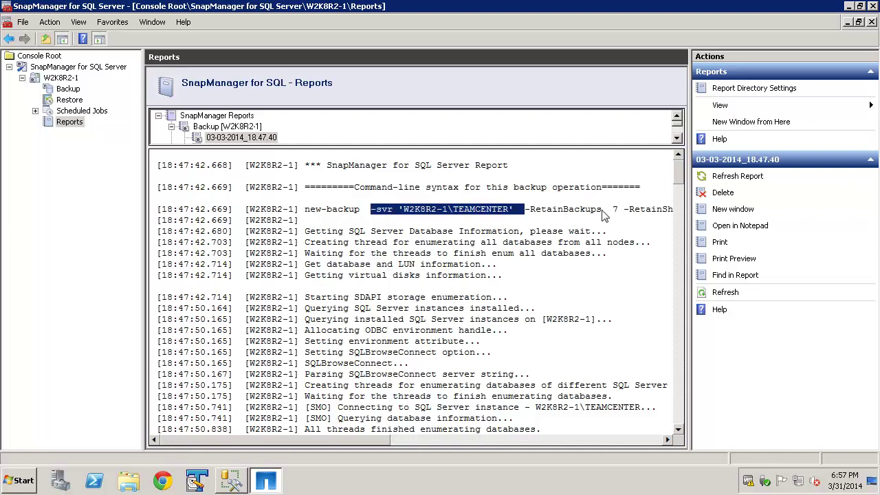
pyautogui.moveTo(461, 213); pyautogui.dragTo(674, 212)
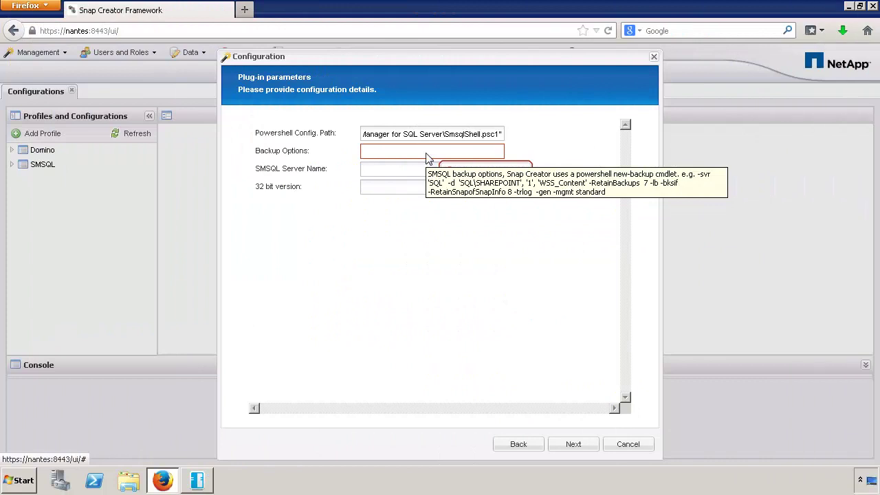
# Step: Paste the new-backup options into Backup Options and select the W2K8R2-1\TEAMCENTER instance name
pyautogui.hotkey('ctrl', 'v')
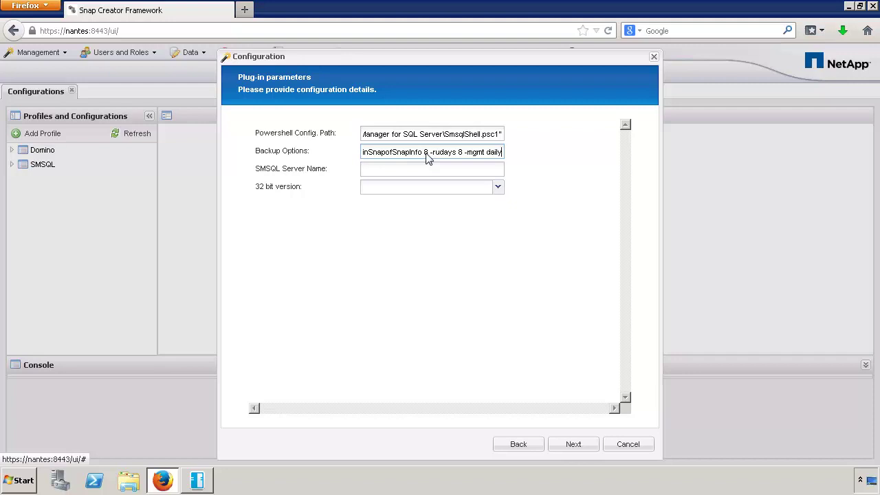
pyautogui.hotkey('ctrl', 'a')
pyautogui.press('Home')
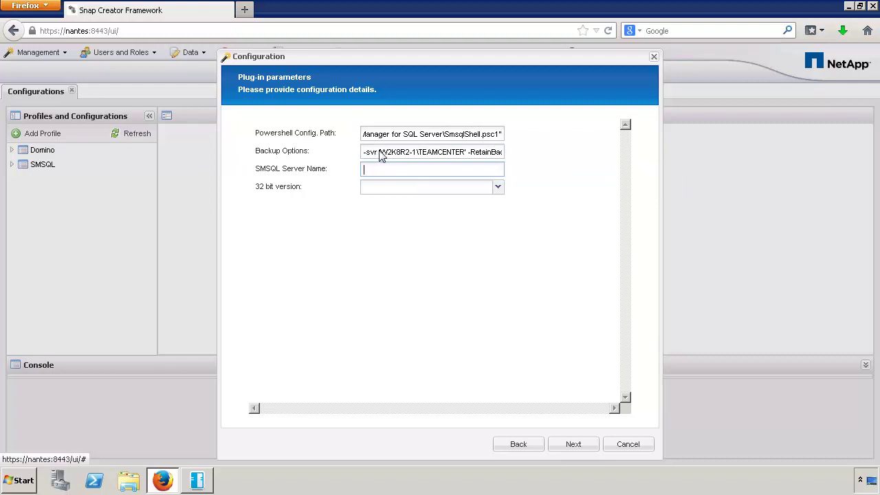
pyautogui.click(379, 153)
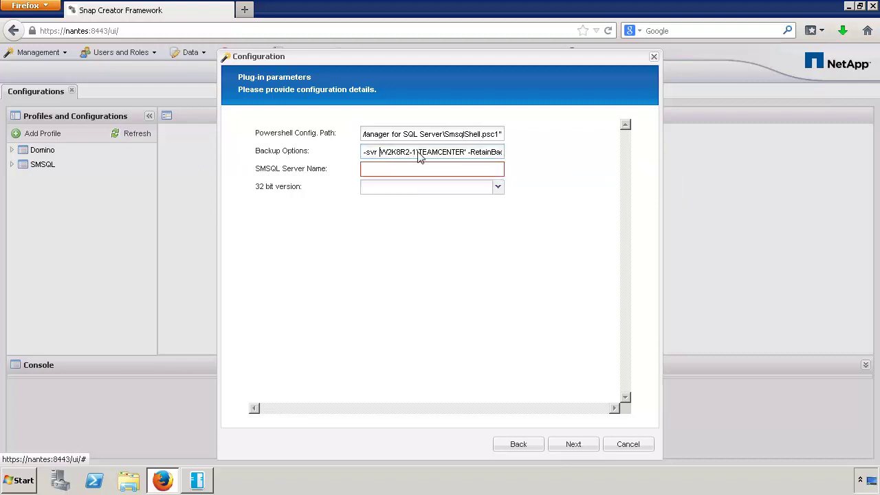
pyautogui.keyDown('shift'); pyautogui.click(462, 155); pyautogui.keyUp('shift')
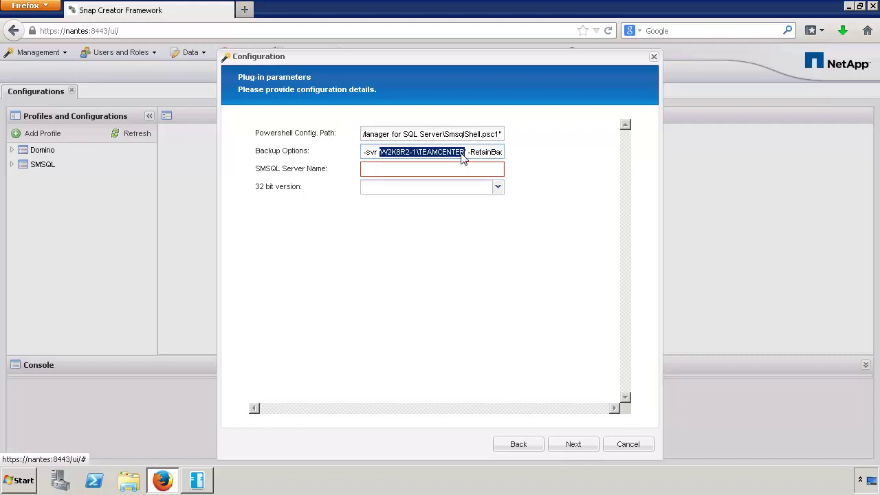
# Step: Set SMSQL Server Name to W2K8R2-1\TEAMCENTER and list SnapManager's managed SQL servers
pyautogui.click(445, 170)
pyautogui.write('W2K8R2-1\\TEAMCENTER')
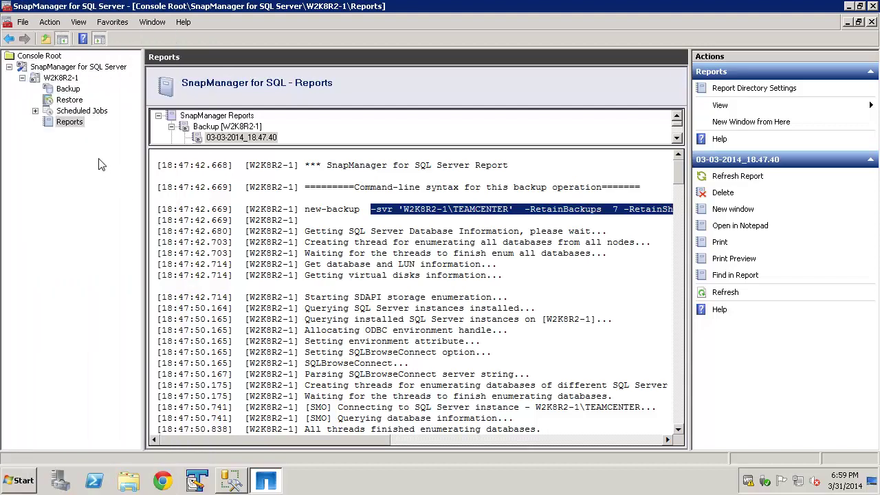
pyautogui.click(77, 67)
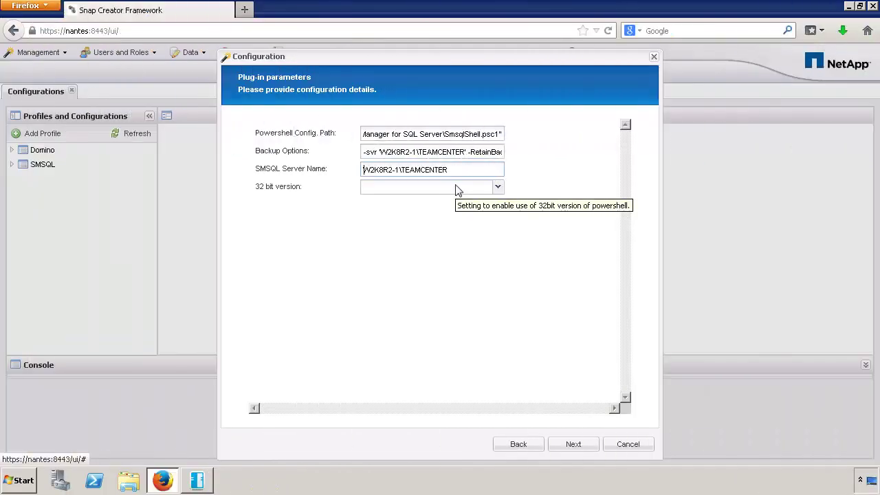
# Step: Set the 32-bit PowerShell option to No
pyautogui.click(457, 189)
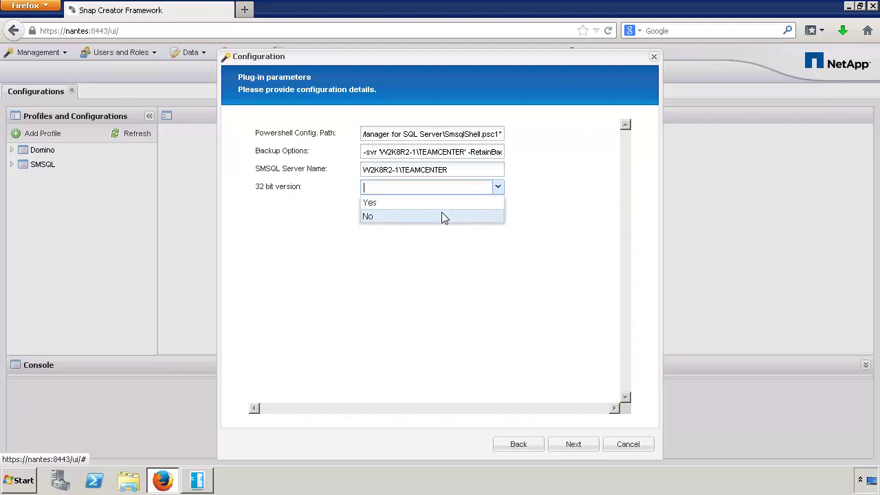
pyautogui.click(444, 217)
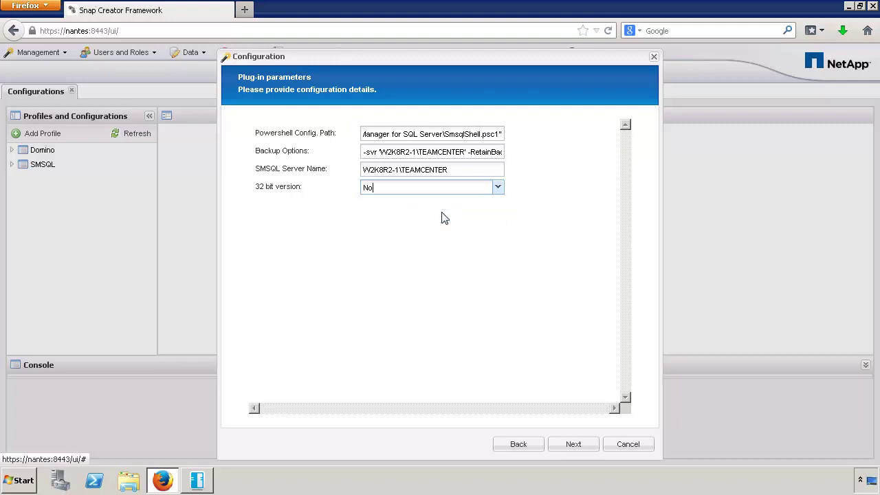
pyautogui.click(585, 445)
# Step: Use agent 10.61.108.141 on port 9090 and HTTPS transport on port 443
pyautogui.write('10.61.108.141')
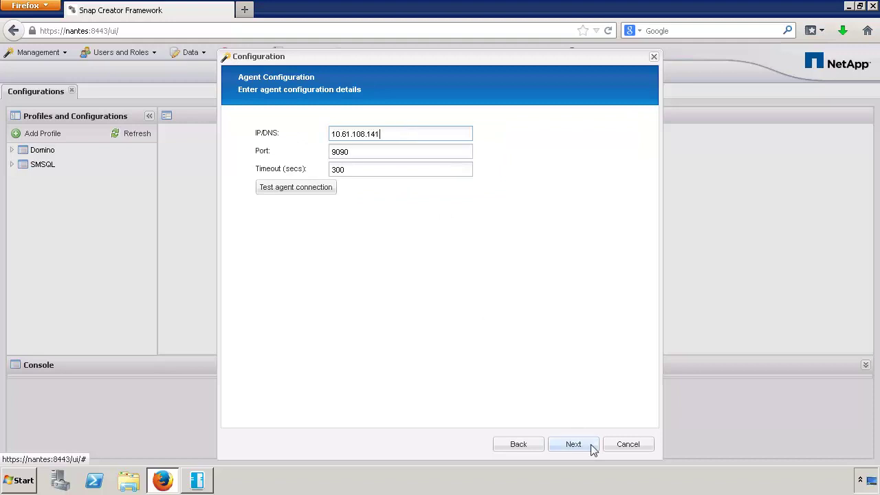
pyautogui.click(588, 446)
pyautogui.click(461, 158)
pyautogui.click(460, 181)
# Step: Add Vserver 10.61.108.204 with its admin user name and password
pyautogui.click(586, 444)
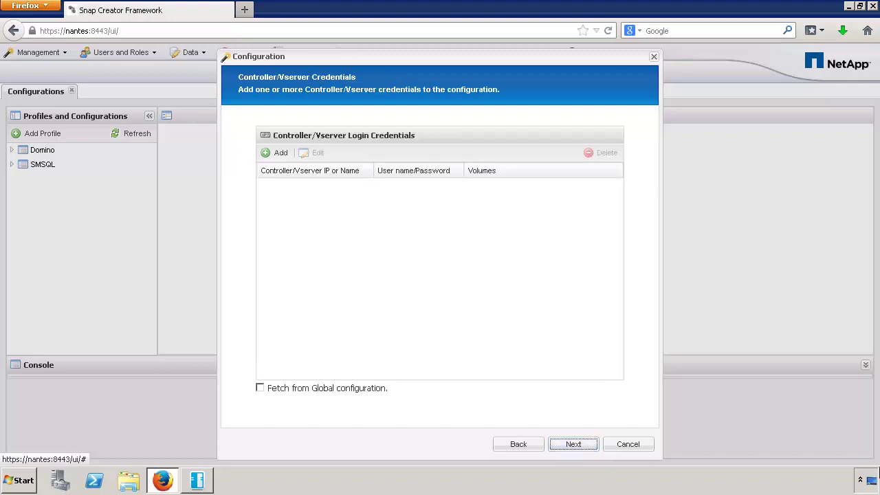
pyautogui.click(277, 154)
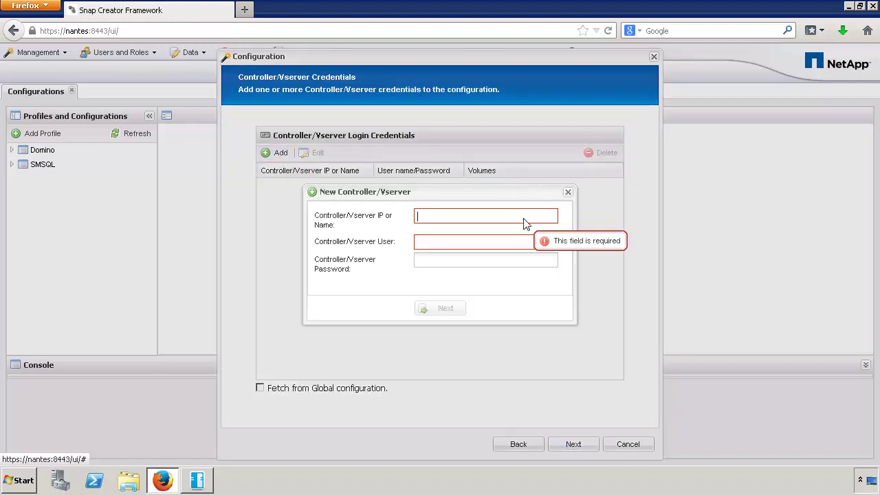
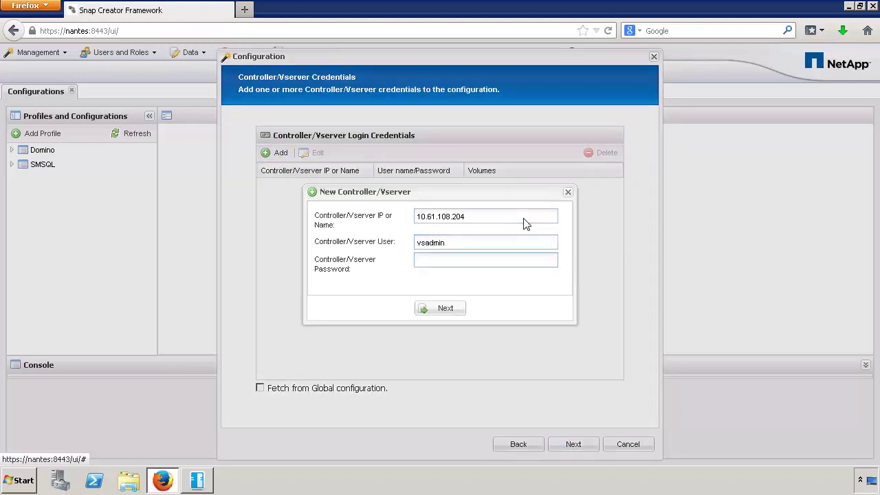
pyautogui.press('Tab')
pyautogui.click(446, 309)
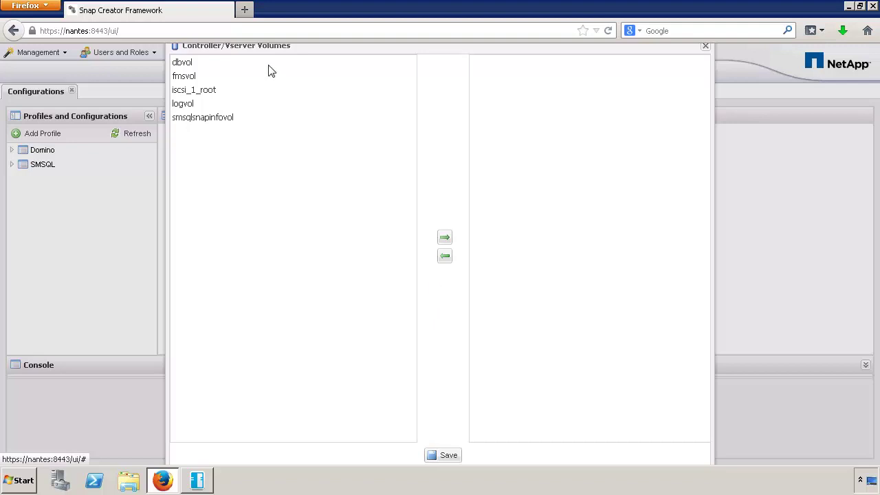
# Step: Include the dbvol and logvol volumes for the controller and save
pyautogui.moveTo(298, 65); pyautogui.dragTo(567, 138)
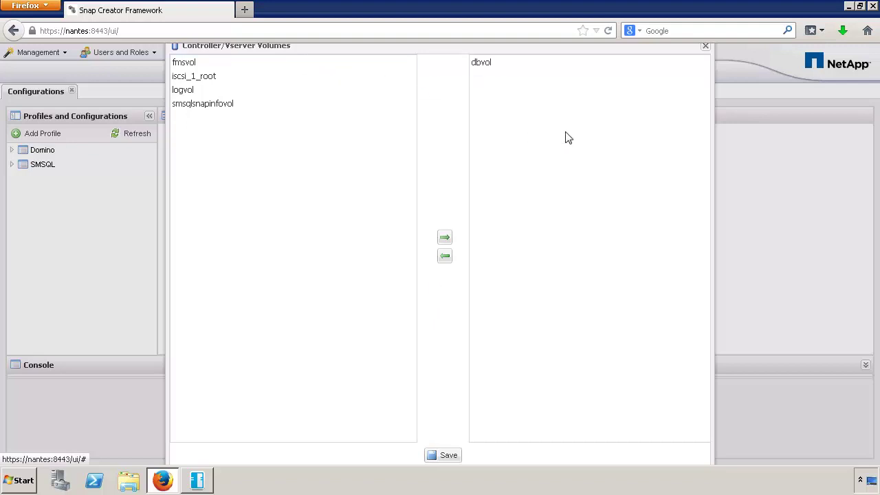
pyautogui.moveTo(210, 90); pyautogui.dragTo(528, 72)
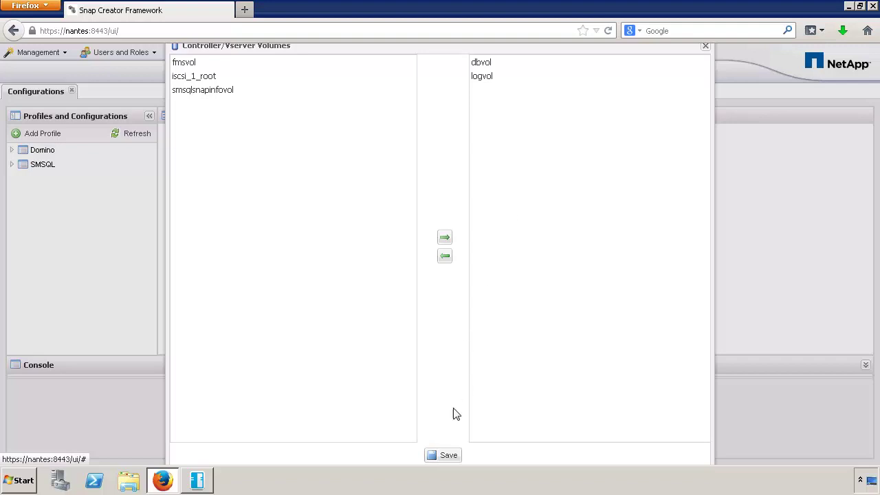
pyautogui.click(450, 457)
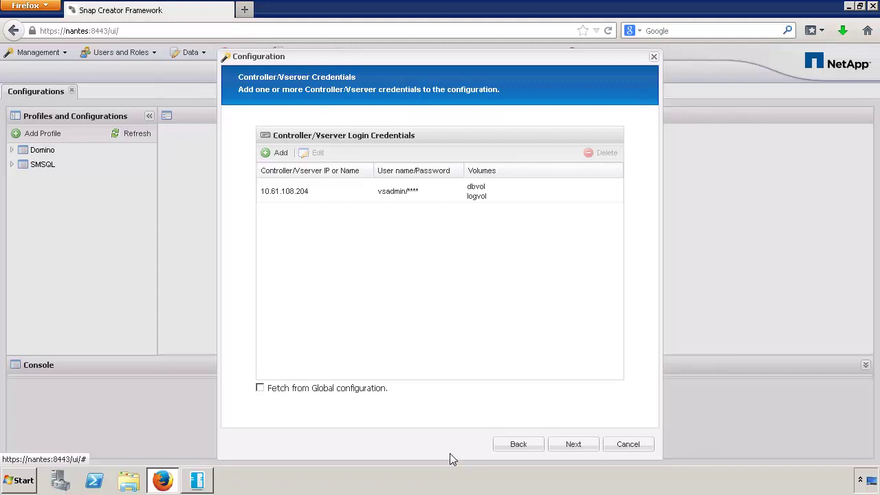
# Step: Name Snapshot copies W2K8R2_1_MSSQL and enable the daily policy with retention 4
pyautogui.click(573, 445)
pyautogui.write('W2K8R2_1_MSSQL')
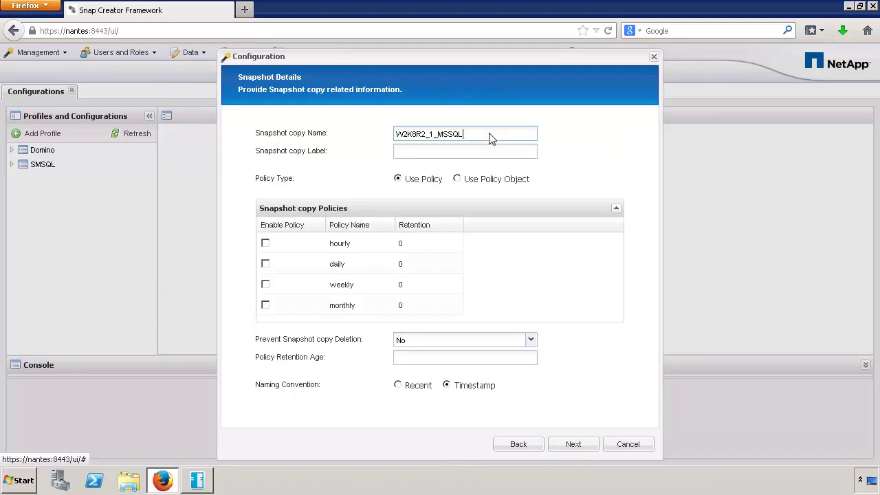
pyautogui.click(310, 265)
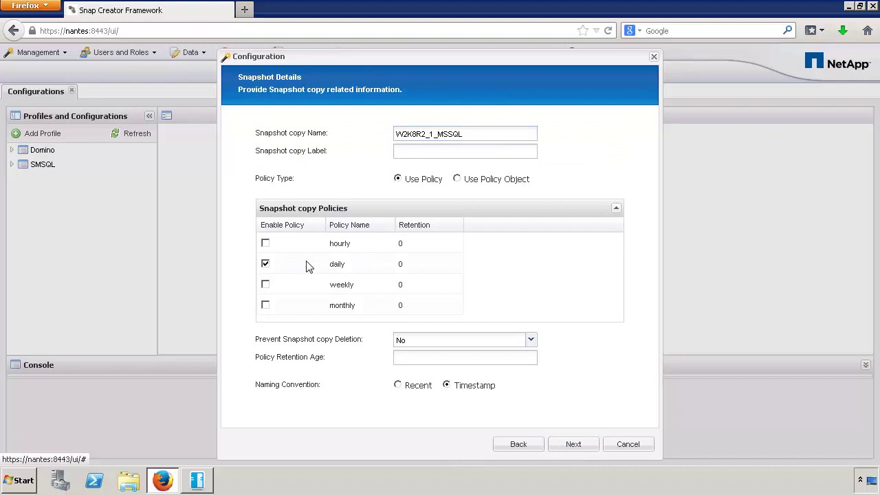
pyautogui.click(401, 265)
pyautogui.write('4')
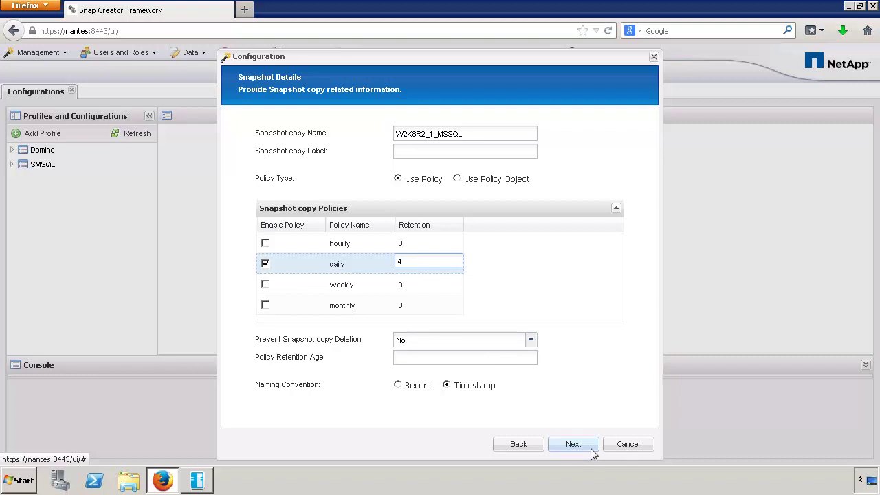
# Step: Accept the remaining wizard pages and create the configuration
pyautogui.click(591, 449)
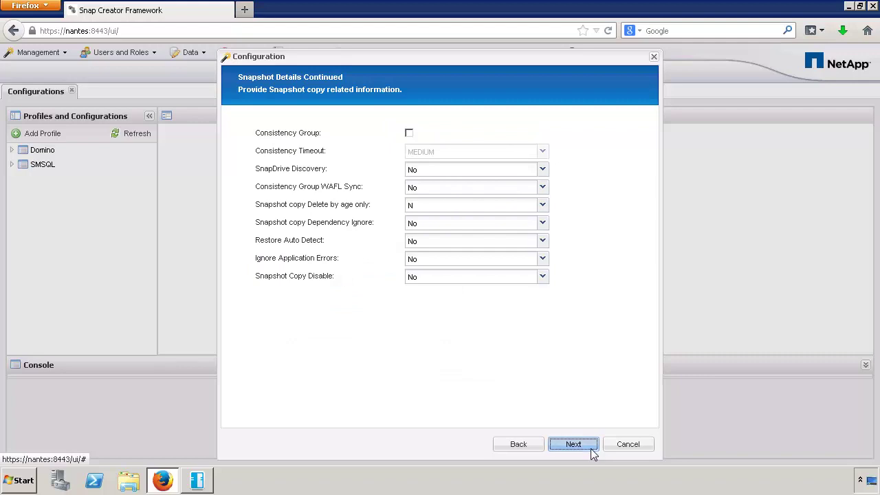
pyautogui.click(591, 448)
pyautogui.click(590, 448)
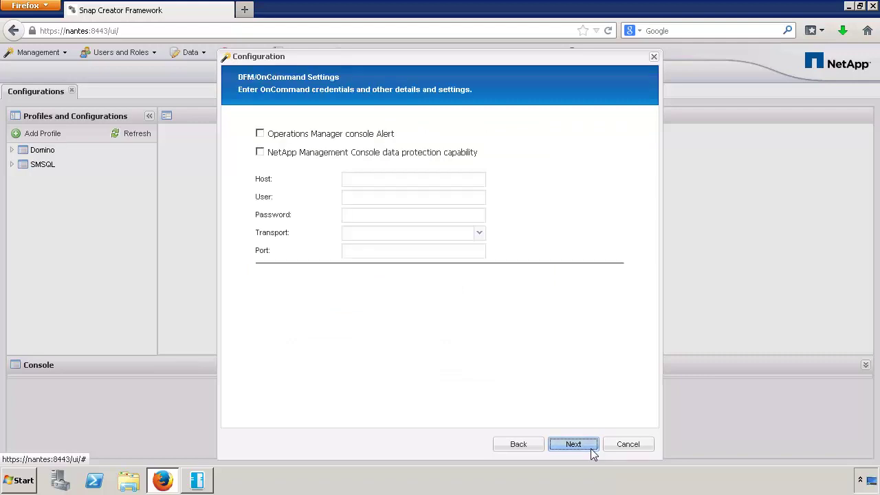
pyautogui.click(591, 448)
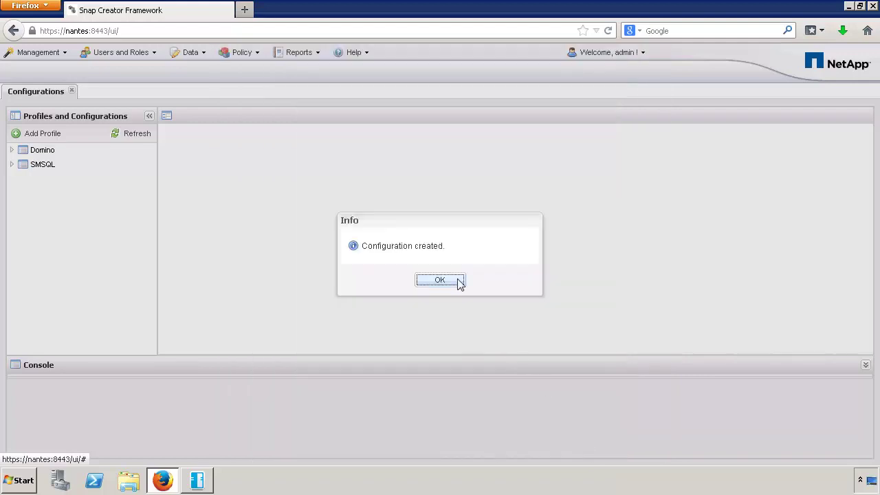
# Step: Run a daily-policy backup of the W2K8R2_1_SMSQL configuration
pyautogui.click(459, 283)
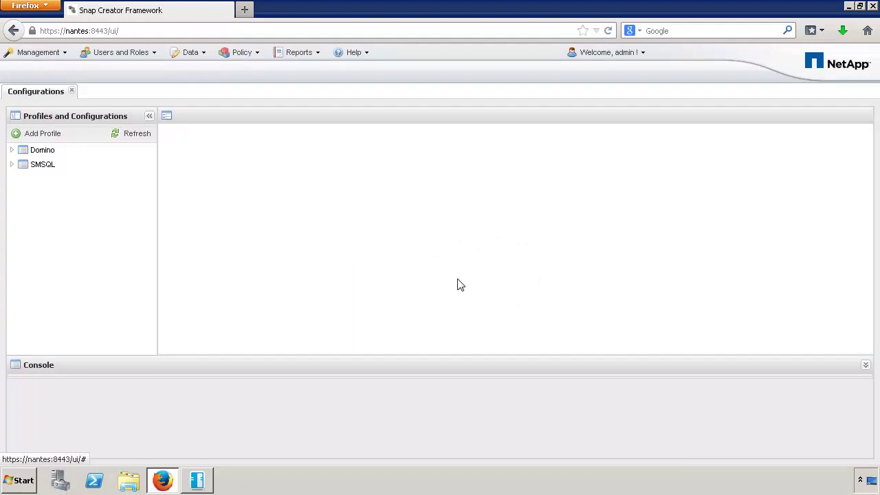
pyautogui.click(11, 165)
pyautogui.click(63, 180)
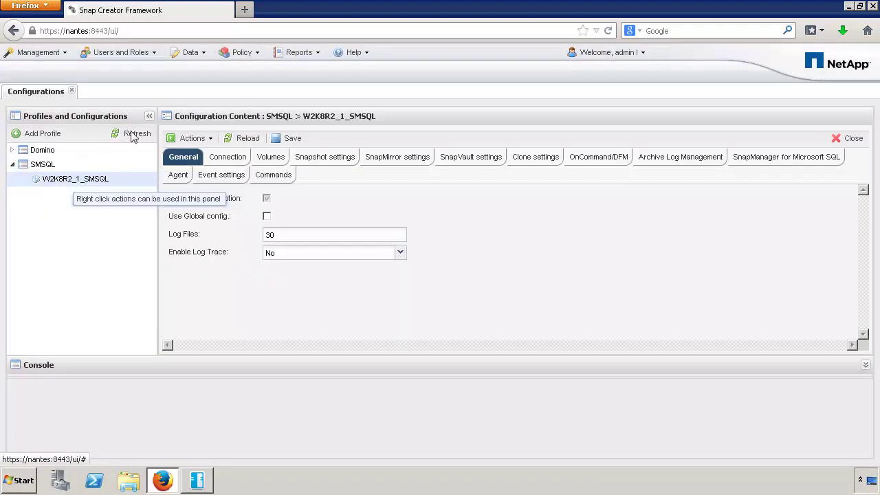
pyautogui.click(195, 139)
pyautogui.click(215, 194)
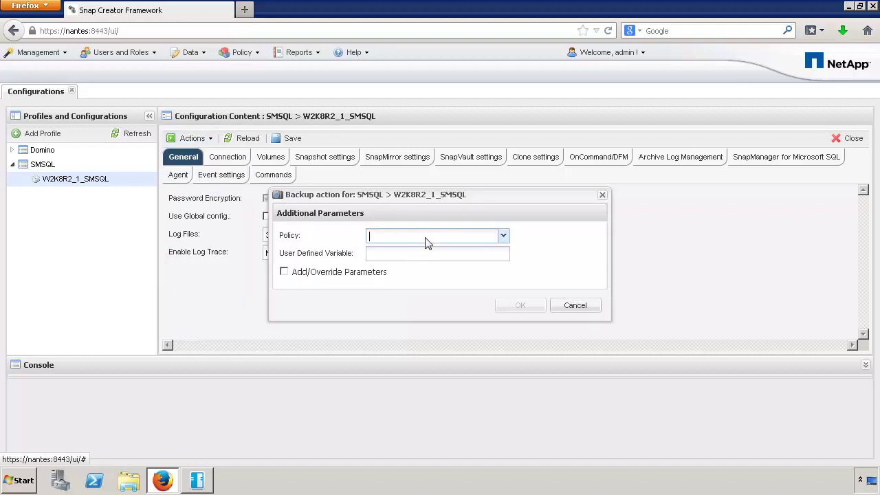
pyautogui.click(424, 239)
pyautogui.click(423, 267)
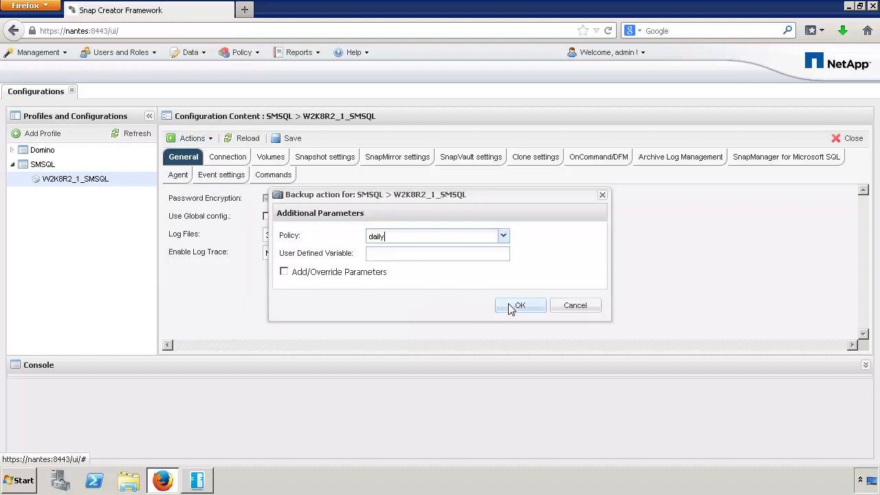
pyautogui.click(509, 307)
# Step: Enlarge and scroll the console log to confirm the backup finished successfully
pyautogui.moveTo(507, 353); pyautogui.dragTo(515, 185)
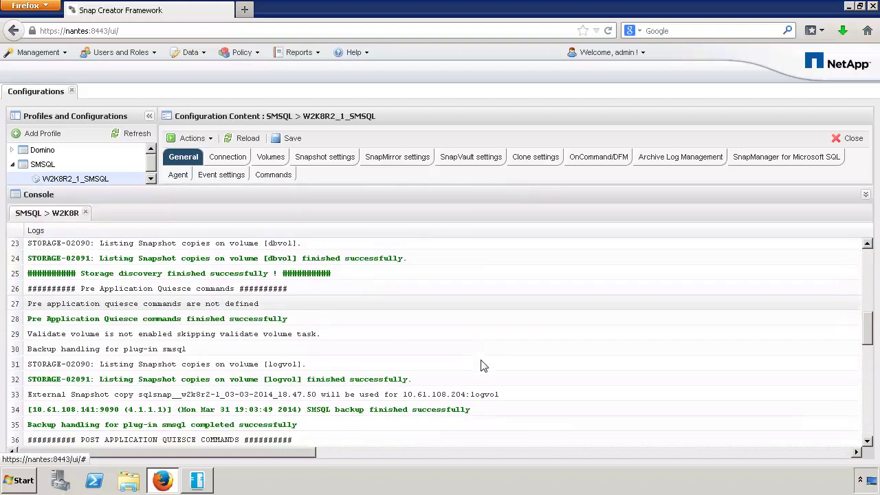
pyautogui.scroll(-15, 426, 367)
pyautogui.scroll(4, 426, 367)
pyautogui.scroll(-6, 484, 366)
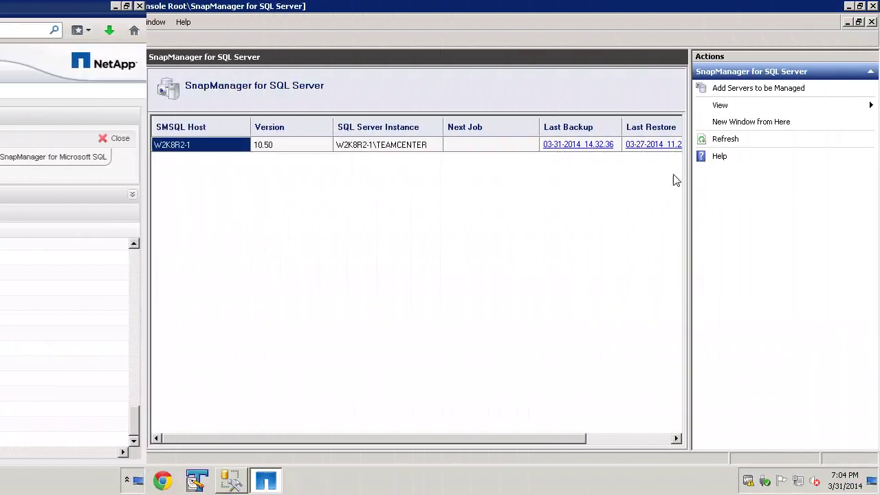
# Step: Refresh SnapManager's server list so W2K8R2-1 shows last backup 03-31-2014_18.15.53
pyautogui.click(729, 140)
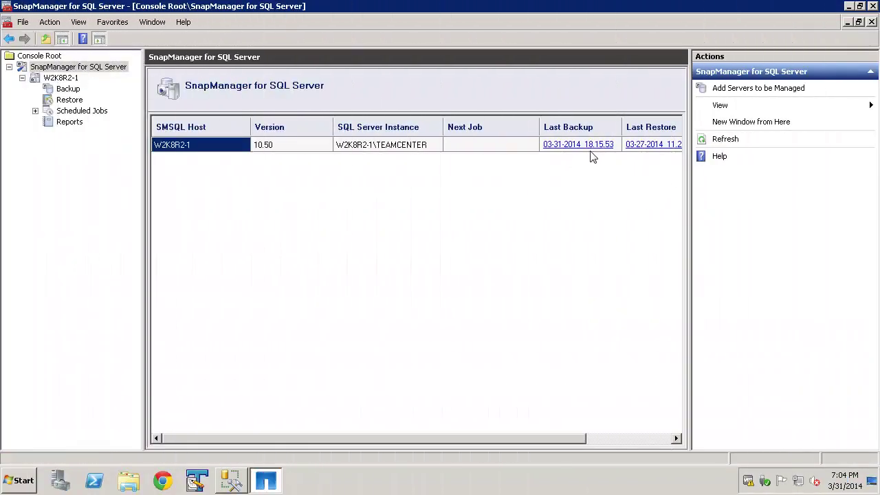